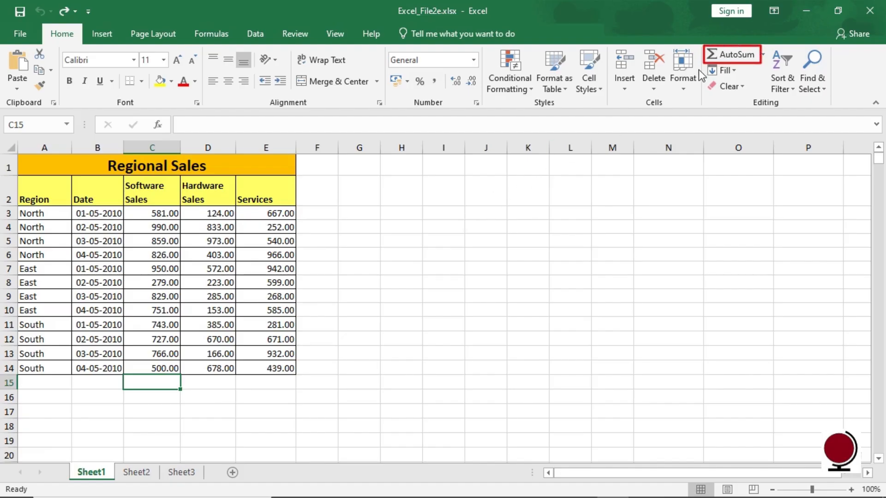
Total the Software Sales values C3:C14 in cell C15 with AutoSum, and view the other functions AutoSum offers.
click(729, 53)
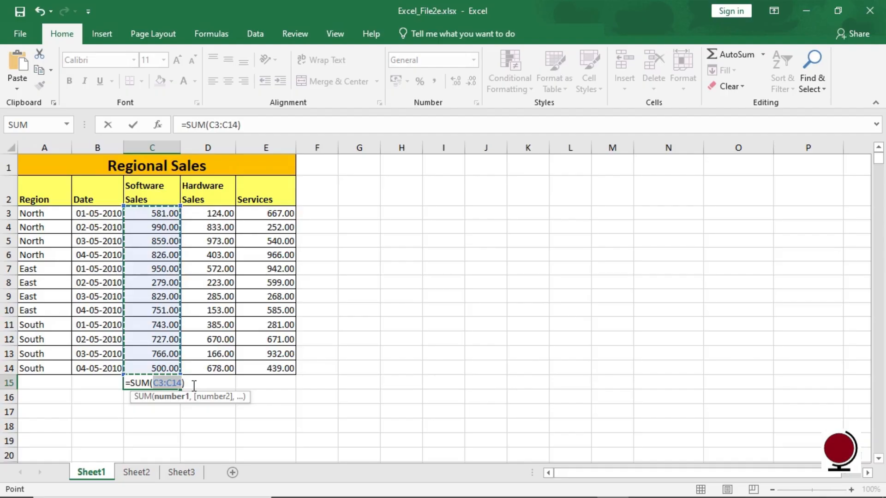
key(Return)
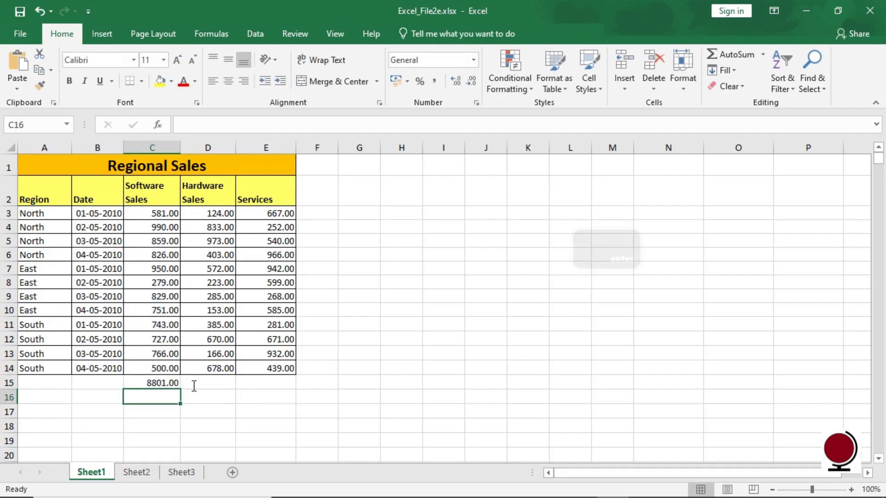
click(764, 56)
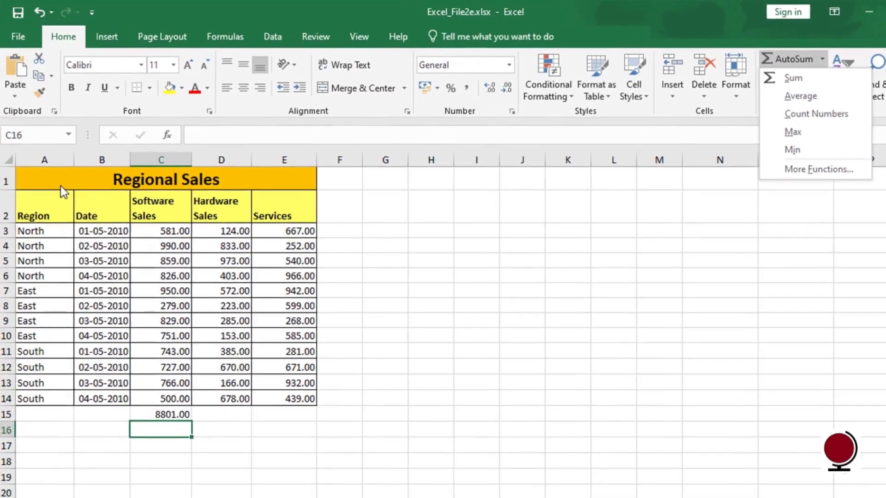
click(54, 183)
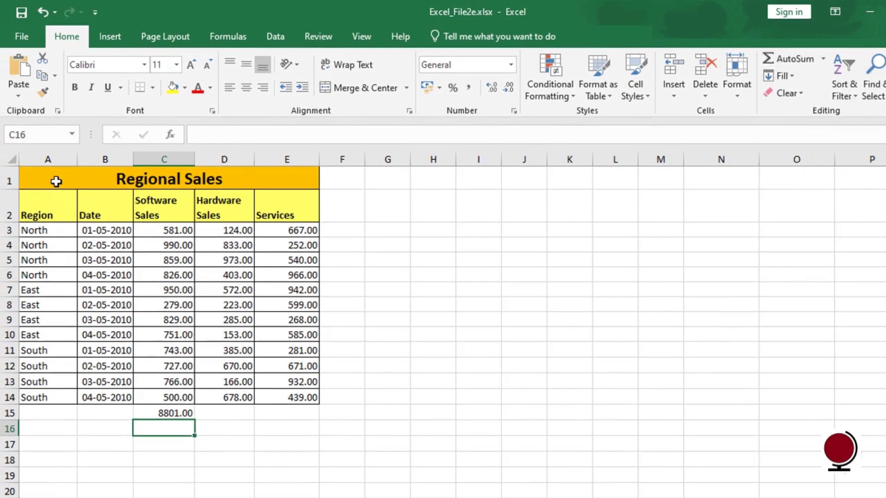
Clear the formatting of the Regional Sales title in row 1, then clear its contents.
click(56, 181)
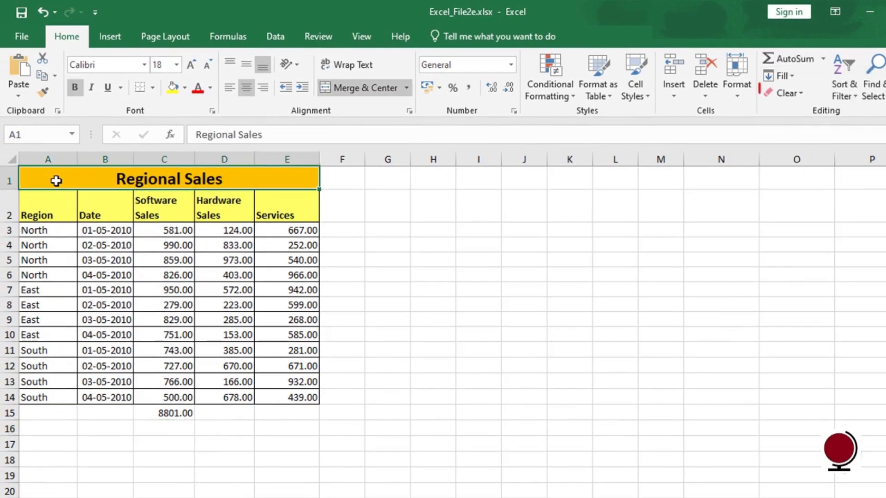
click(800, 94)
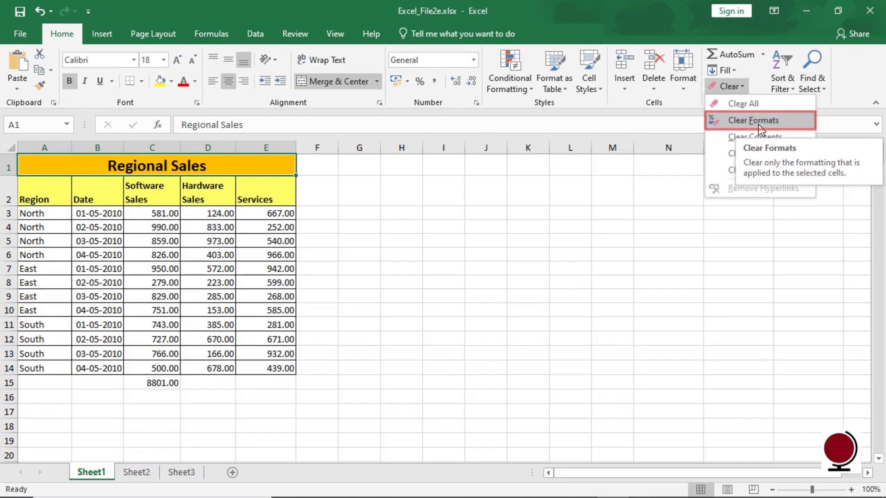
click(820, 131)
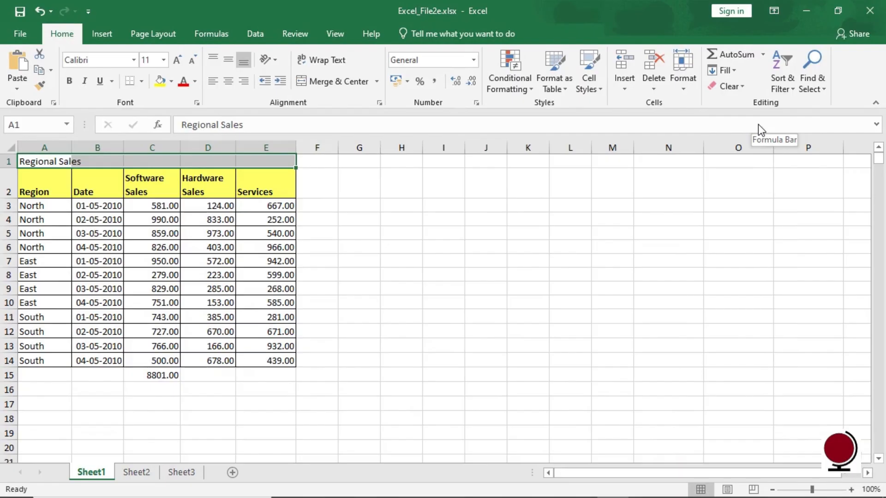
click(744, 88)
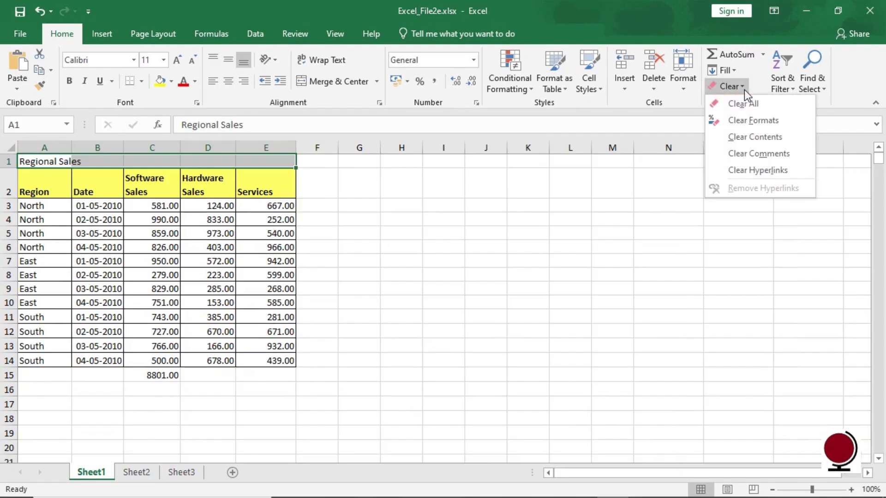
click(753, 140)
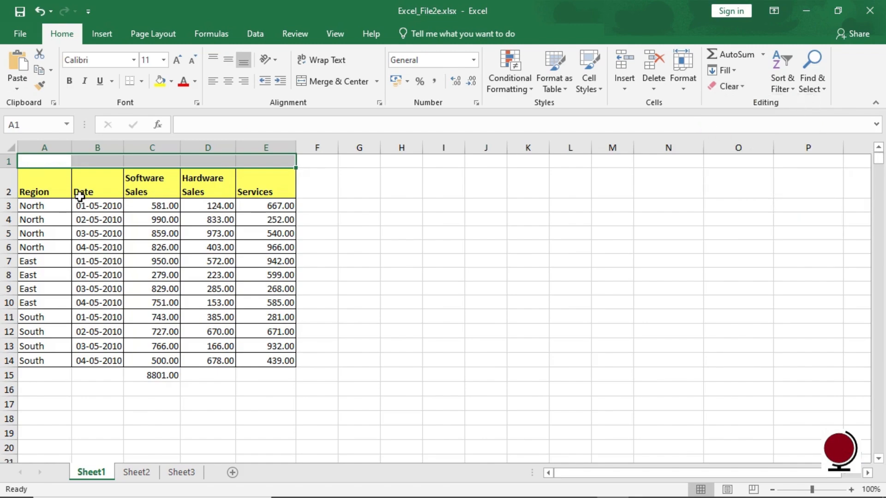
Clear everything, both contents and formatting, from the Region header in cell A2.
click(63, 194)
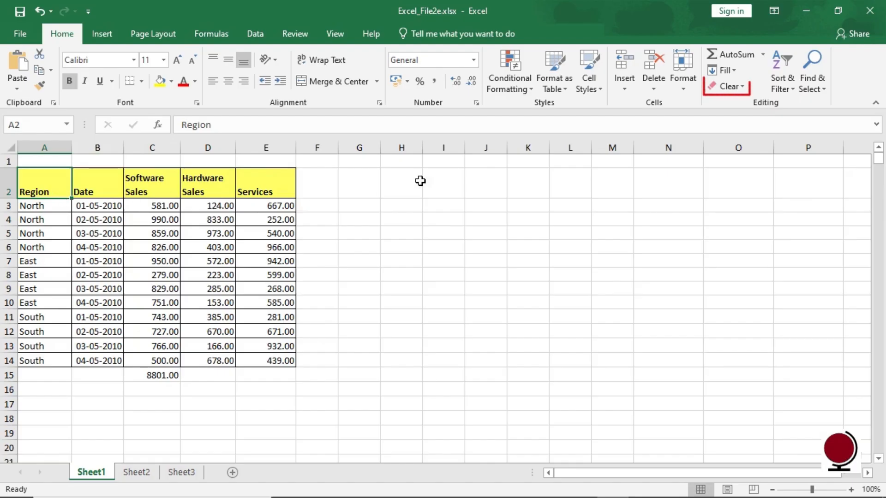
click(740, 92)
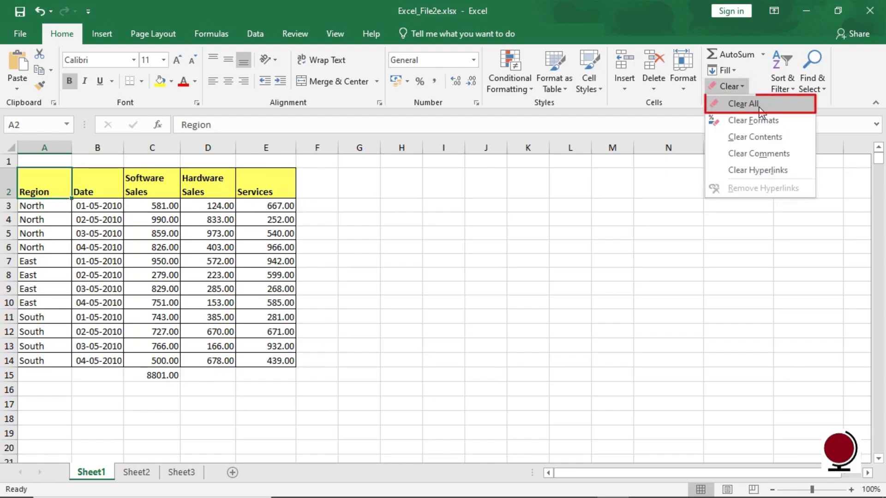
click(760, 107)
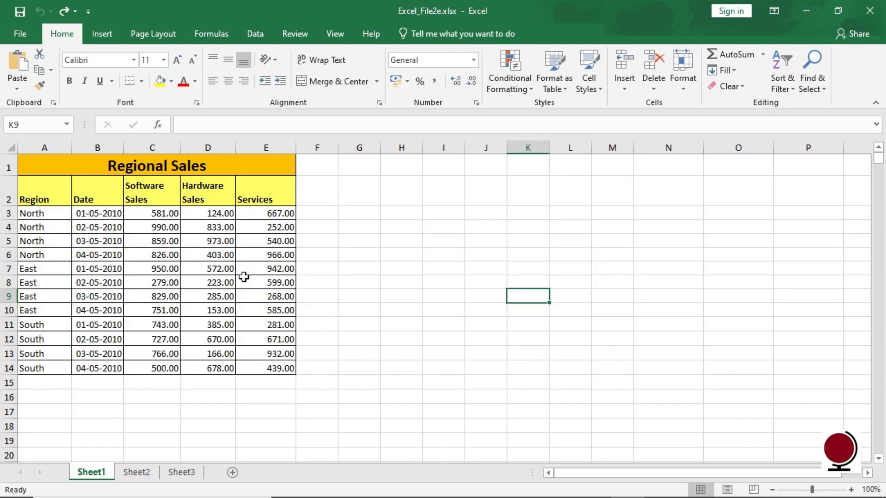
Sort the Region entries A3:A14 from A to Z, expanding the selection to include the adjacent columns.
click(52, 214)
drag(52, 215, 57, 365)
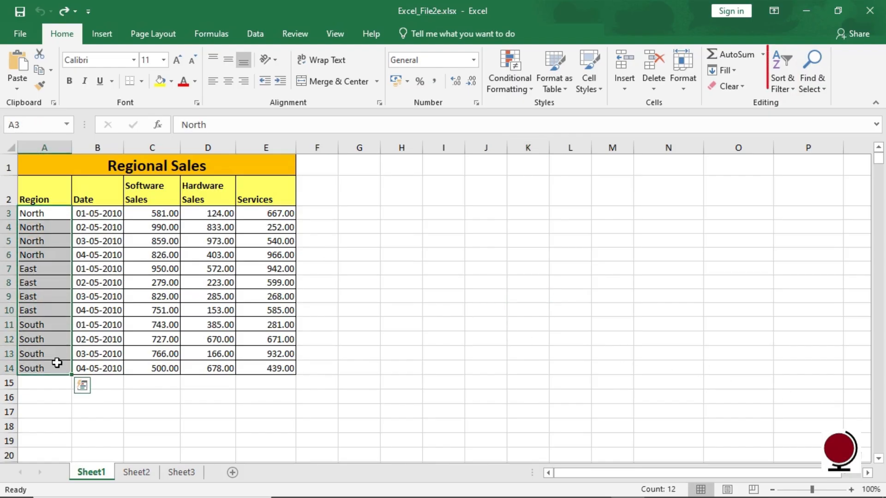
click(791, 86)
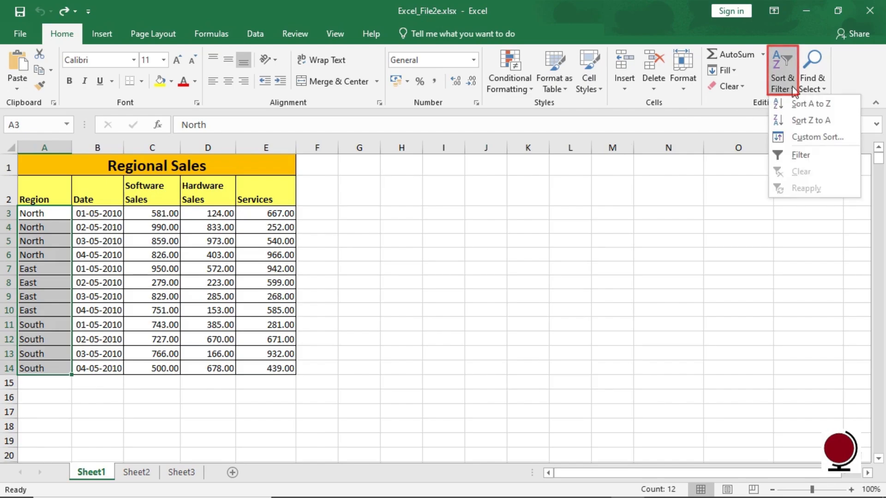
click(807, 106)
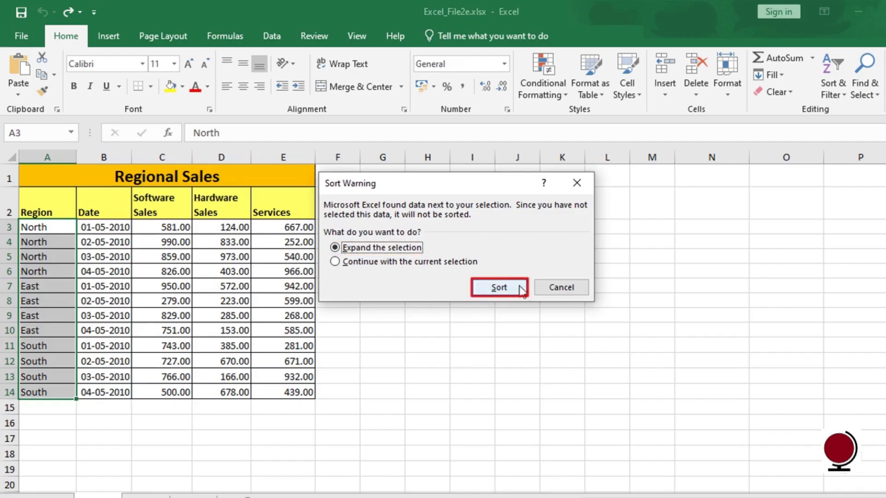
click(499, 288)
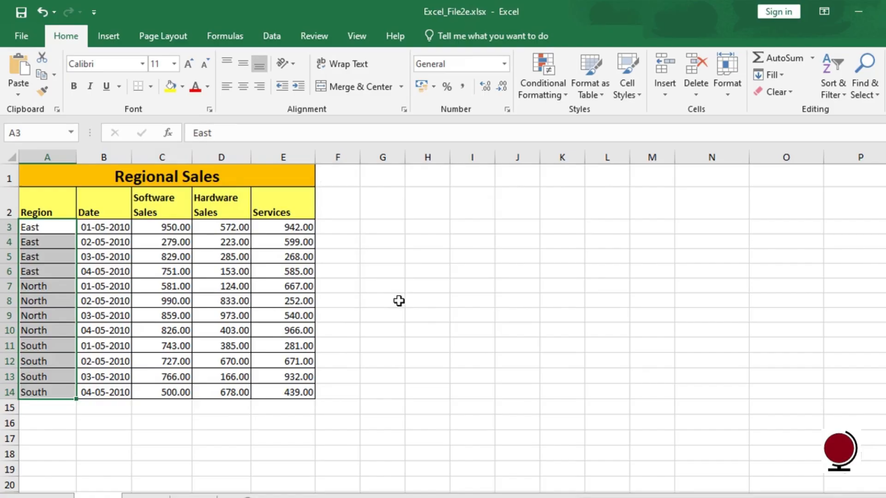
click(364, 299)
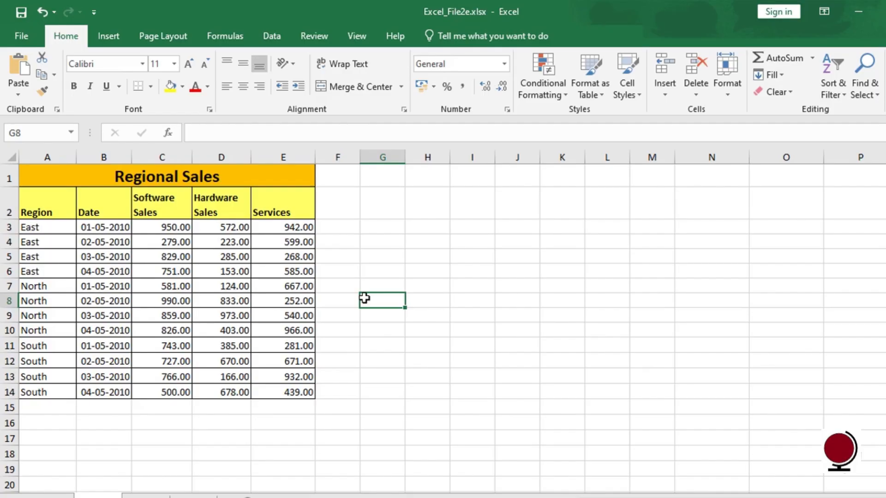
Sort the sales table by the Region column from Z to A.
click(65, 257)
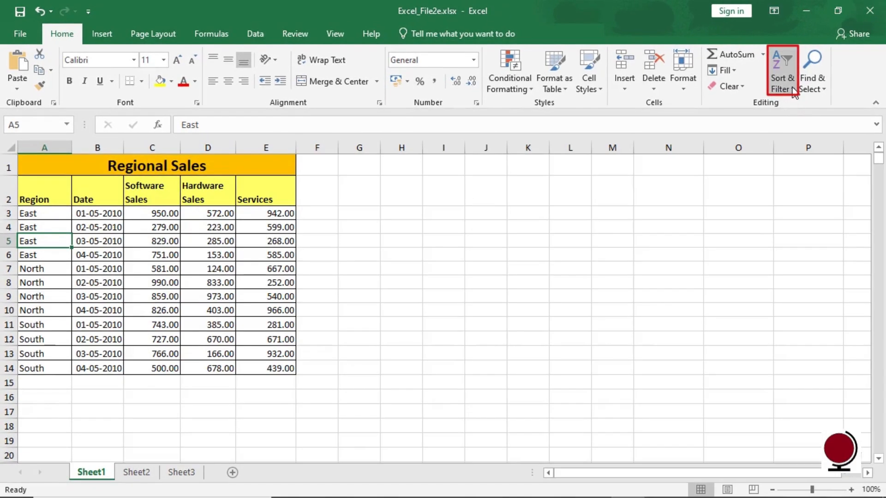
click(793, 91)
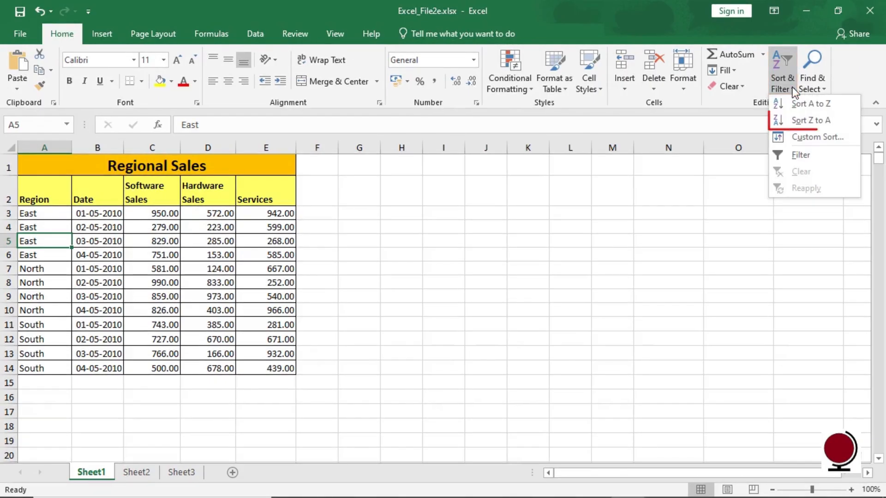
click(808, 123)
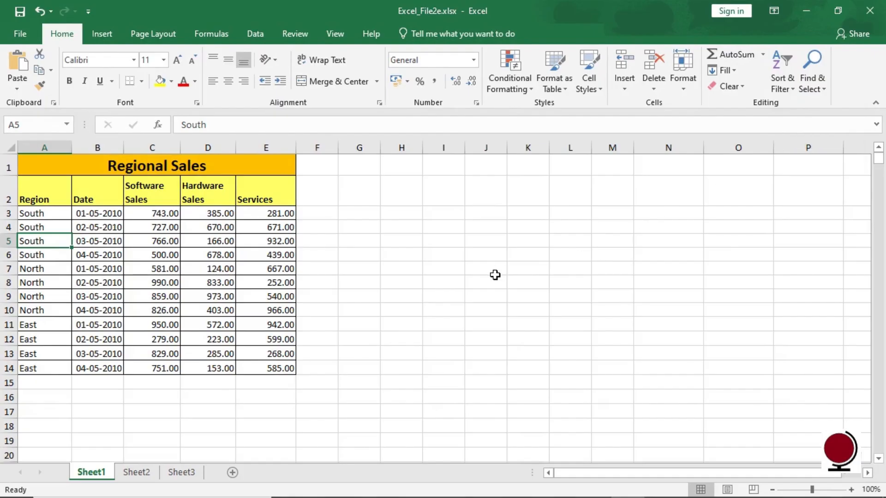
Add filter controls to the header row of the sales table.
key(ctrl+z)
click(792, 94)
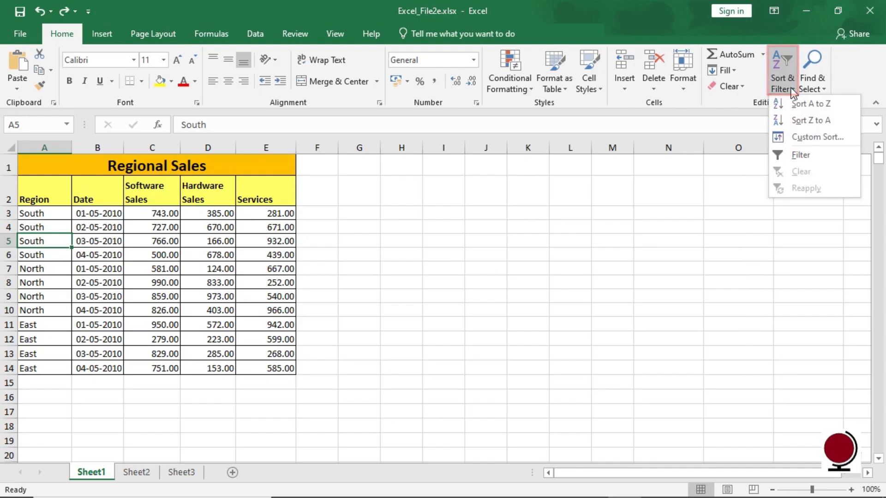
click(811, 162)
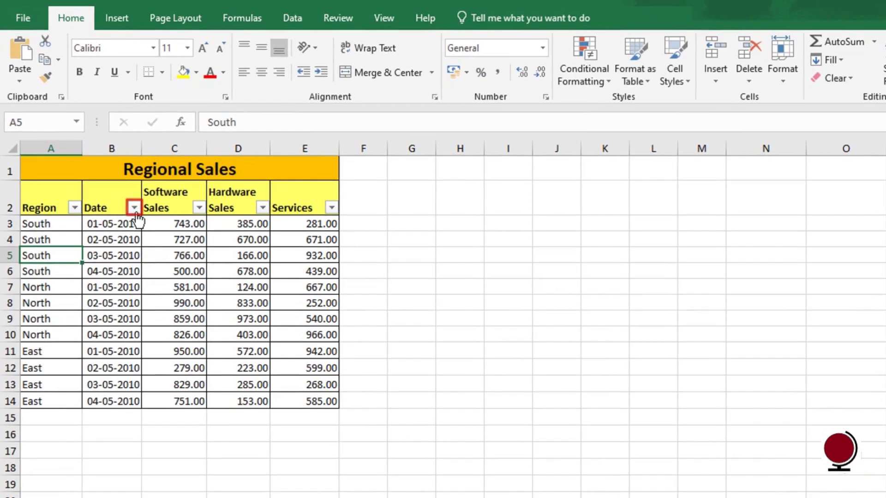
Filter the Date column to exclude 02 May 2010.
click(136, 212)
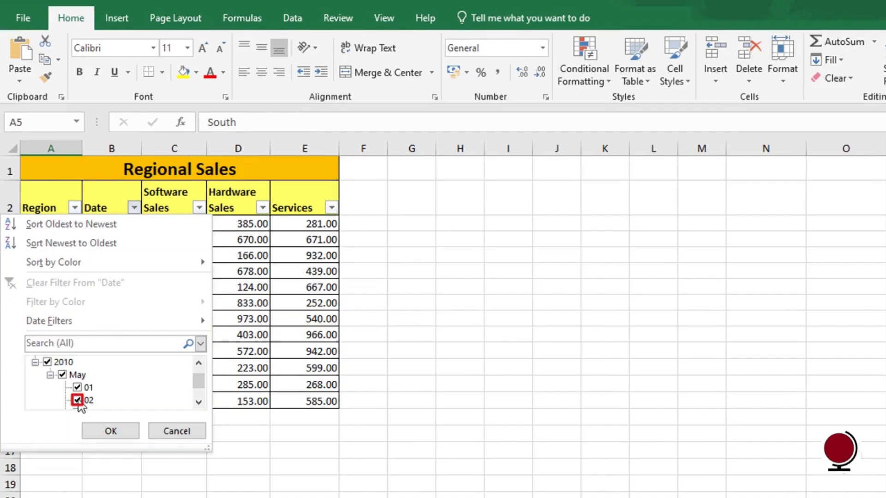
click(77, 401)
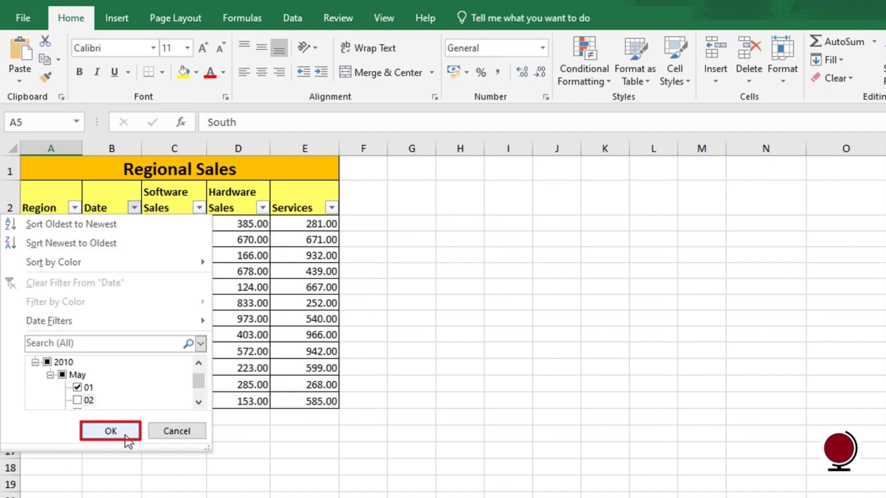
click(125, 436)
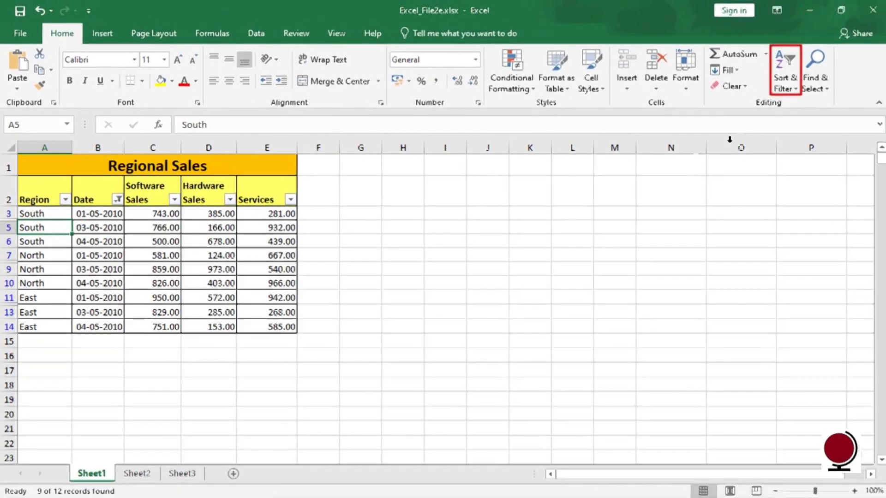
Clear the active filter from the sales table.
click(784, 74)
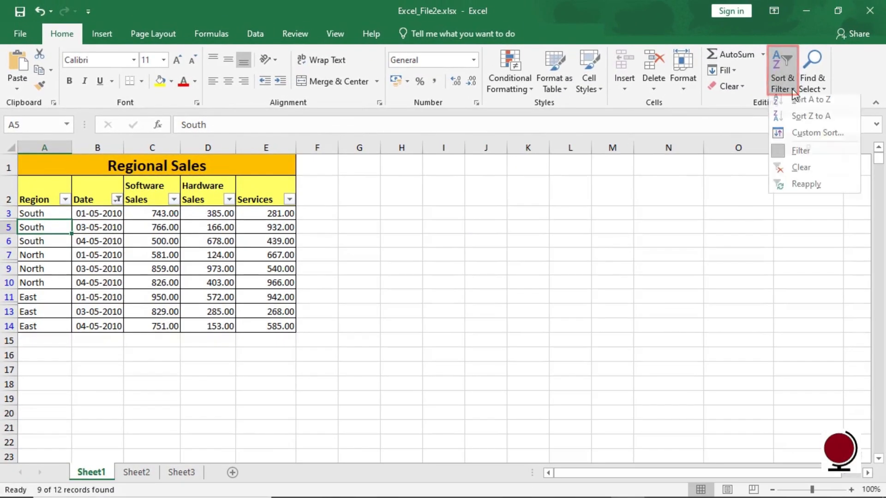
click(805, 171)
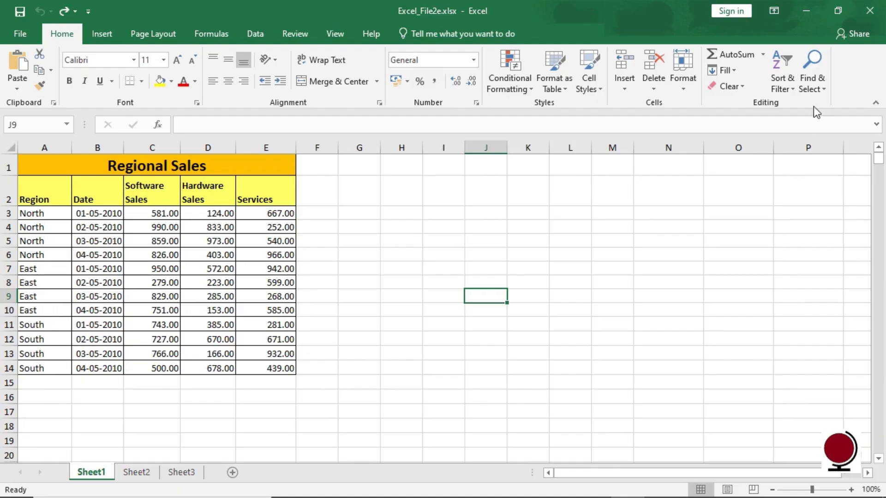
Find the next occurrence of "South" in the sheet, list all its occurrences, and close the search.
click(824, 93)
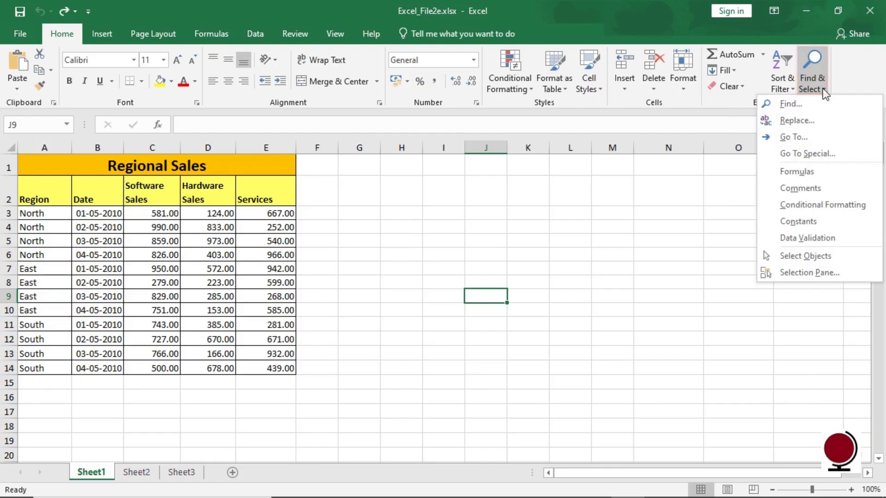
click(812, 110)
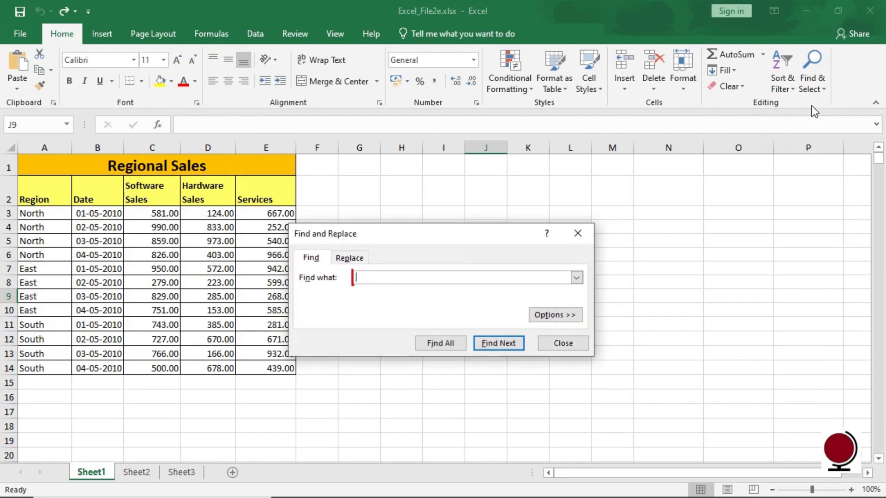
text(South)
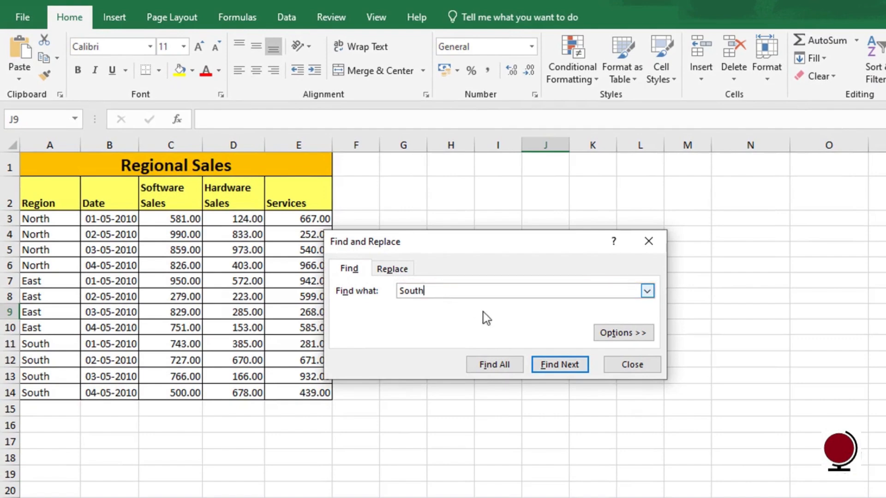
click(559, 364)
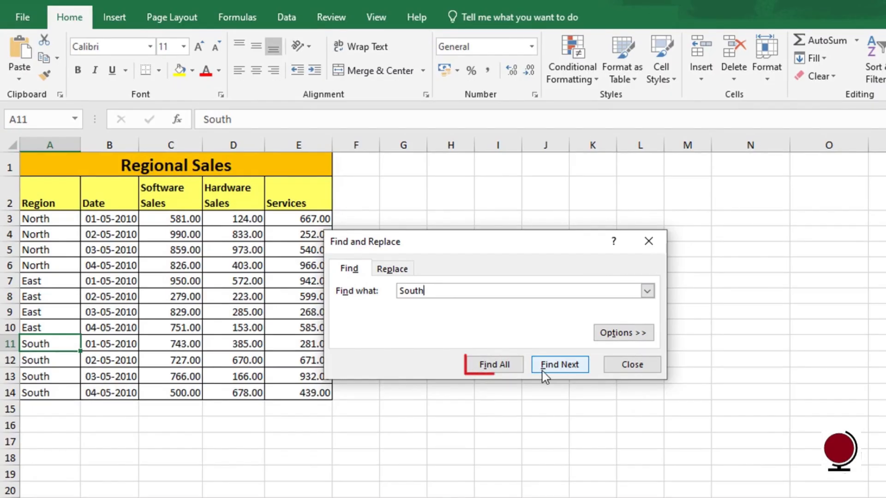
click(517, 372)
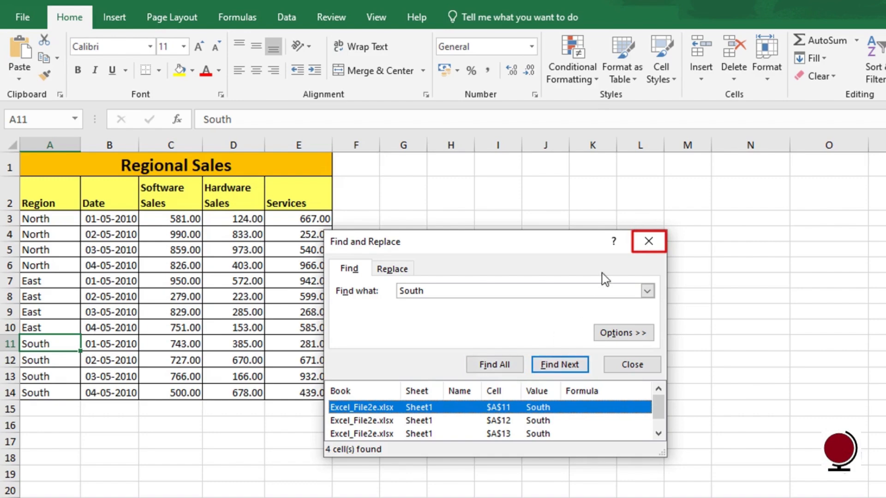
click(649, 240)
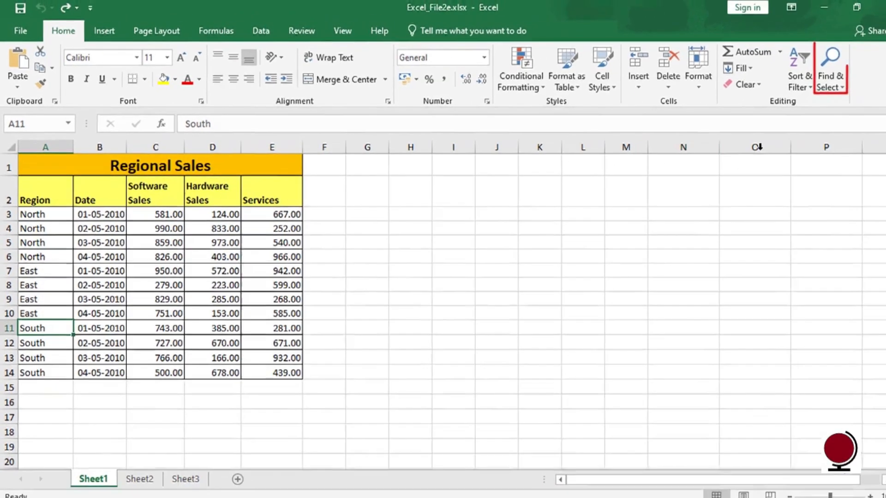
Replace only the "South" entry in cell A11 with "South-West" using Find and Replace.
click(841, 86)
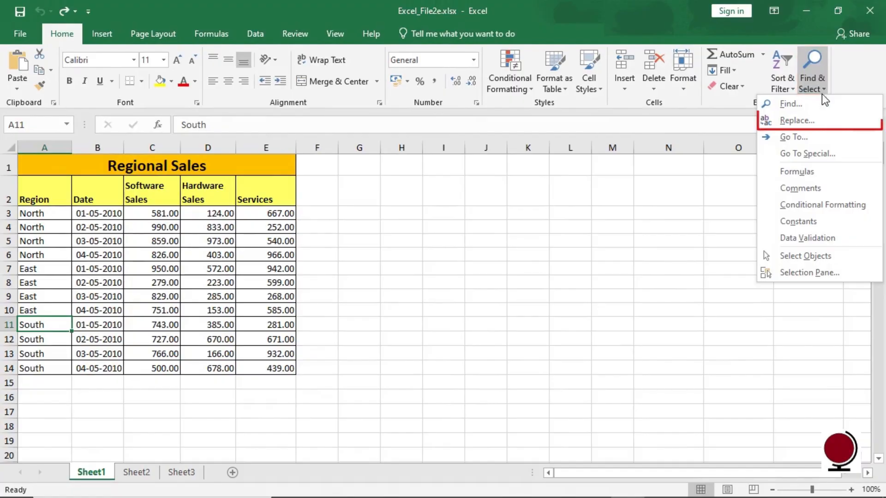
click(822, 119)
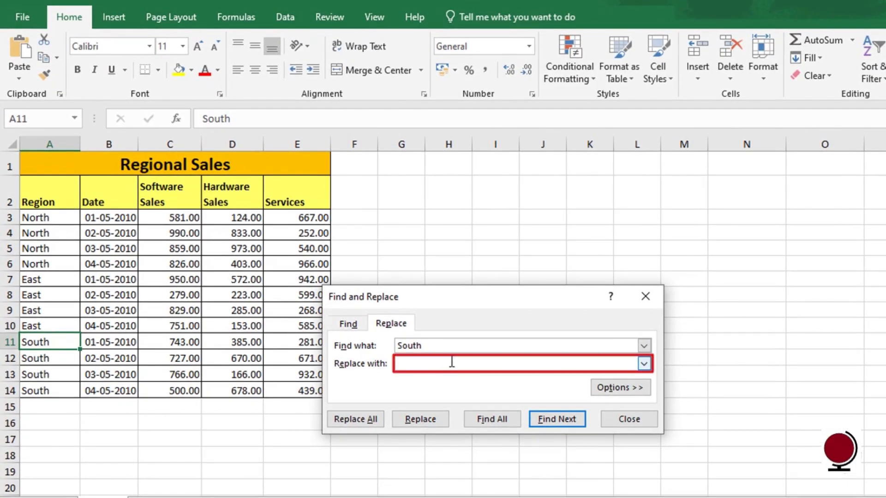
text(South-Wes)
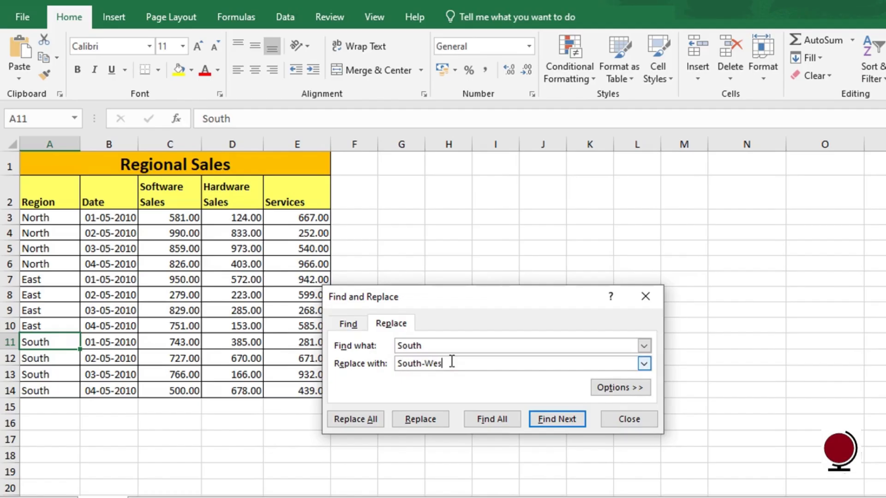
text(t)
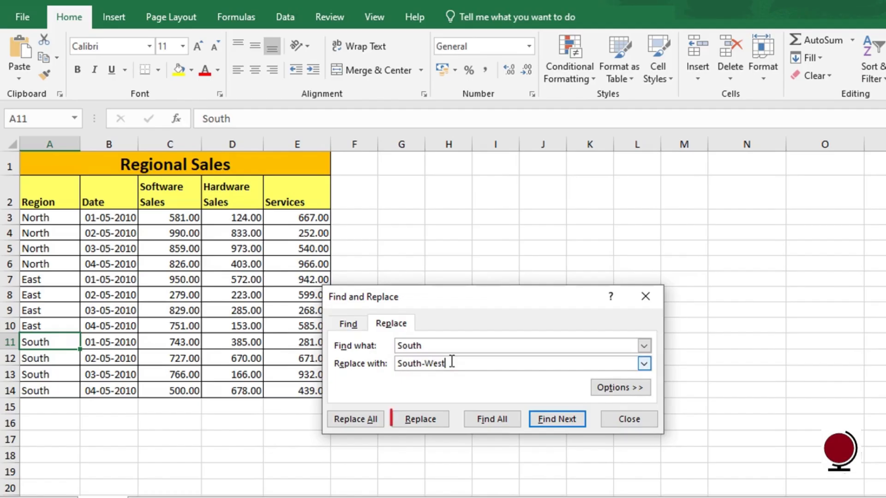
click(435, 420)
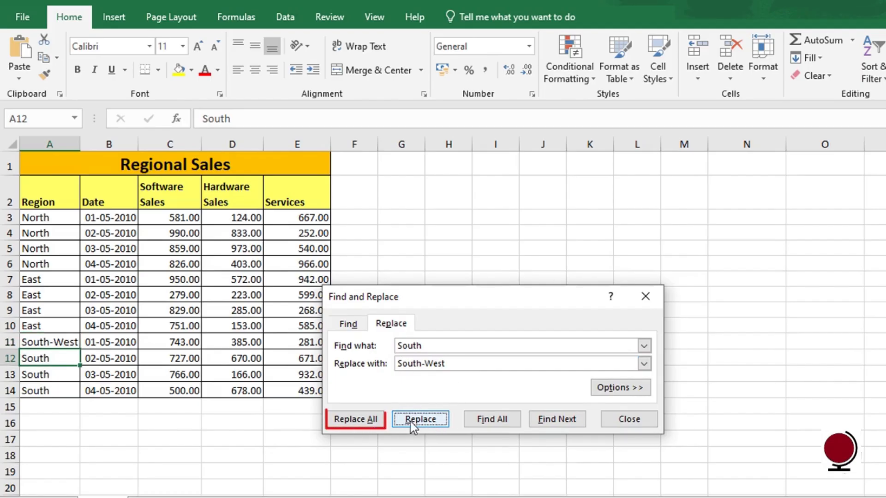
Replace all occurrences of "South" in the sheet with "South-West" at once and close Find and Replace.
click(374, 422)
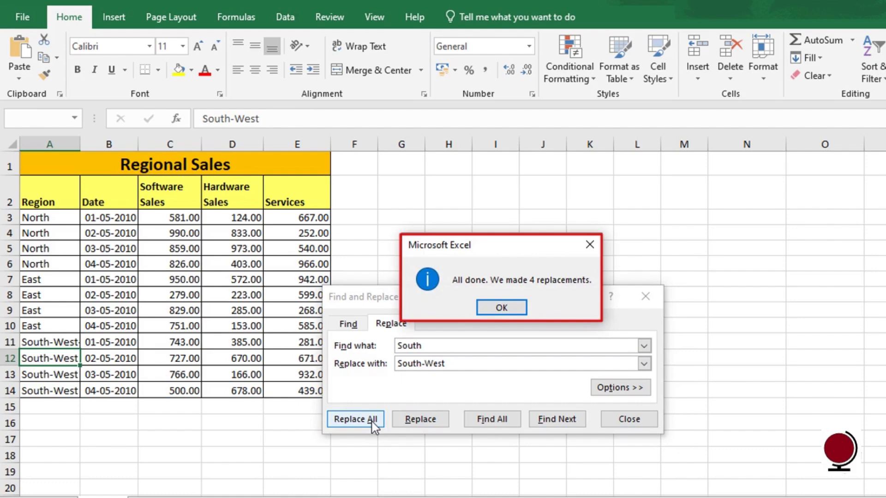
click(511, 308)
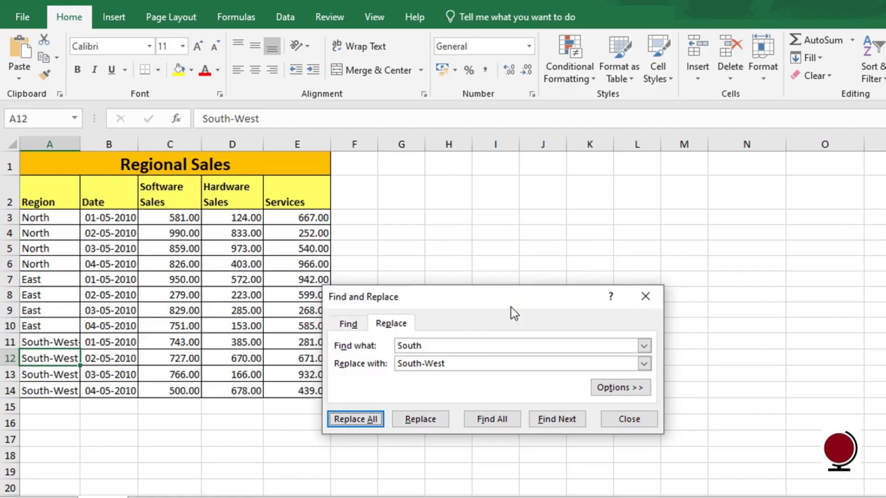
click(645, 297)
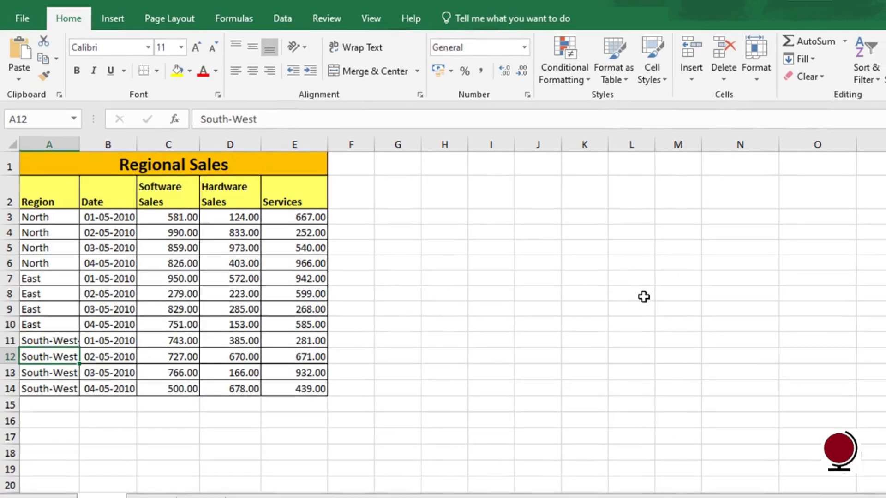